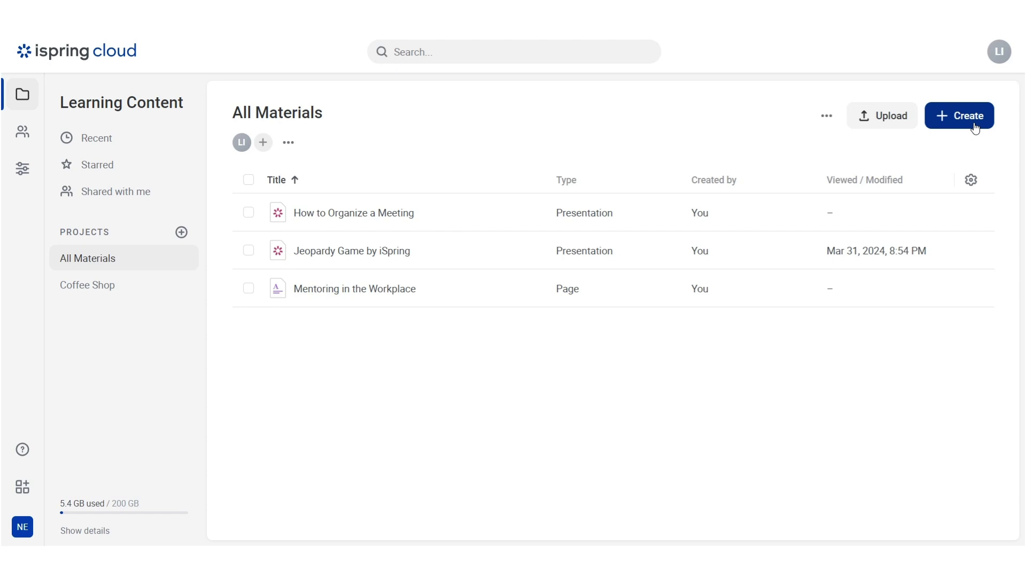
Create a new page and drag the divider left to widen the question list column
left_click(976, 129)
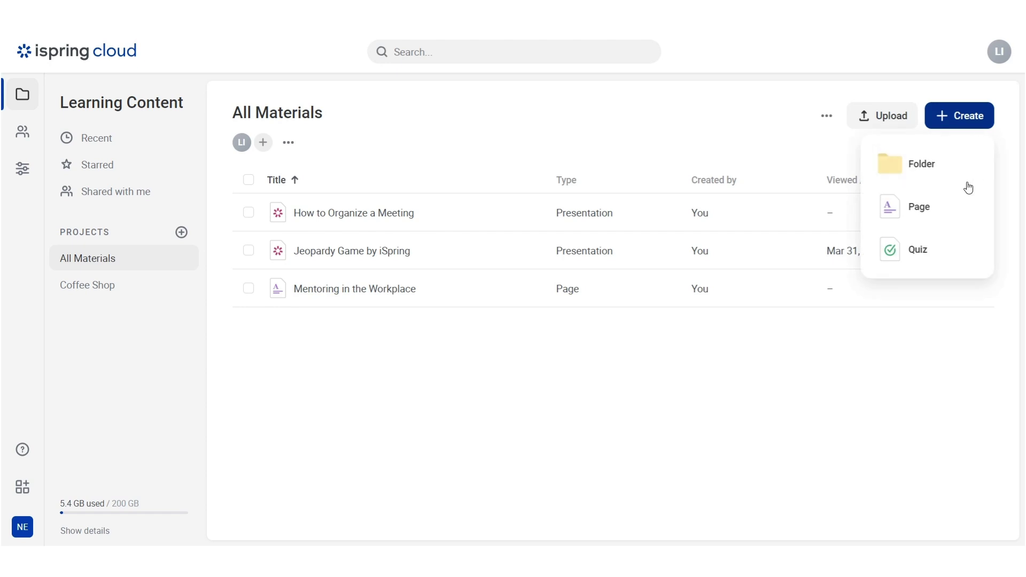
left_click(952, 212)
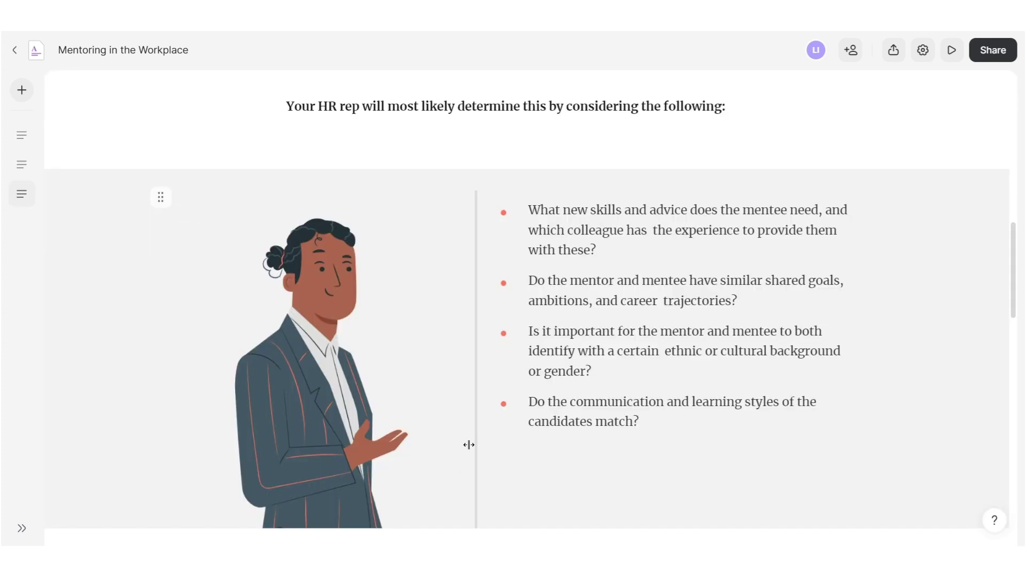
left_click_drag(467, 445, 400, 445)
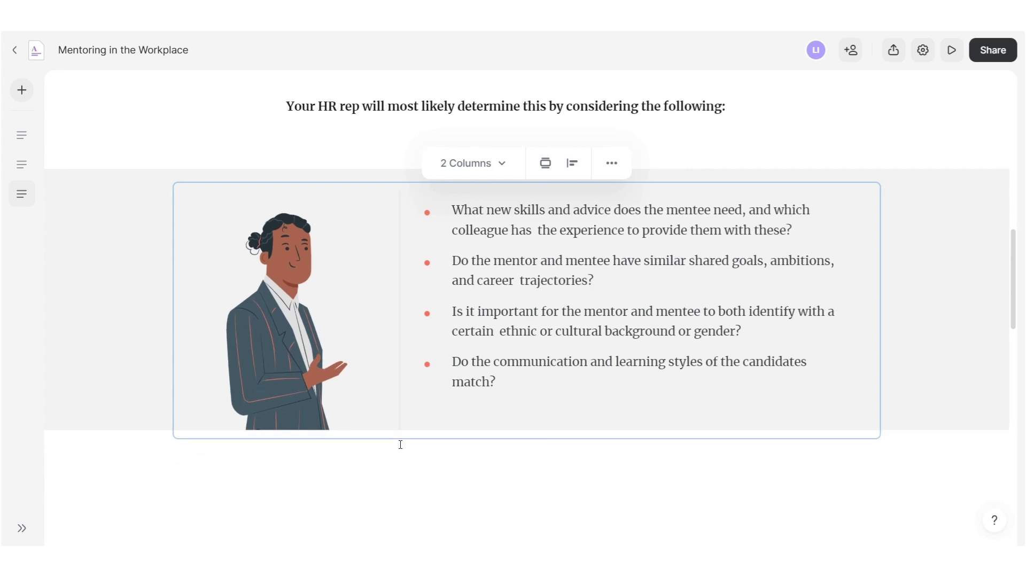
left_click(406, 483)
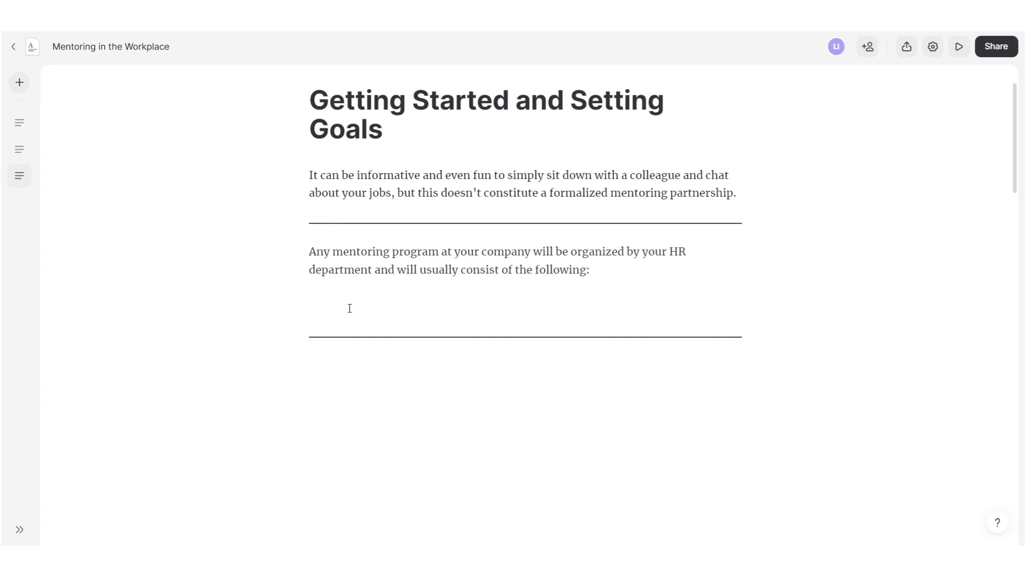
Turn the empty paragraph into a numbered list and paste in the five program items
left_click(350, 309)
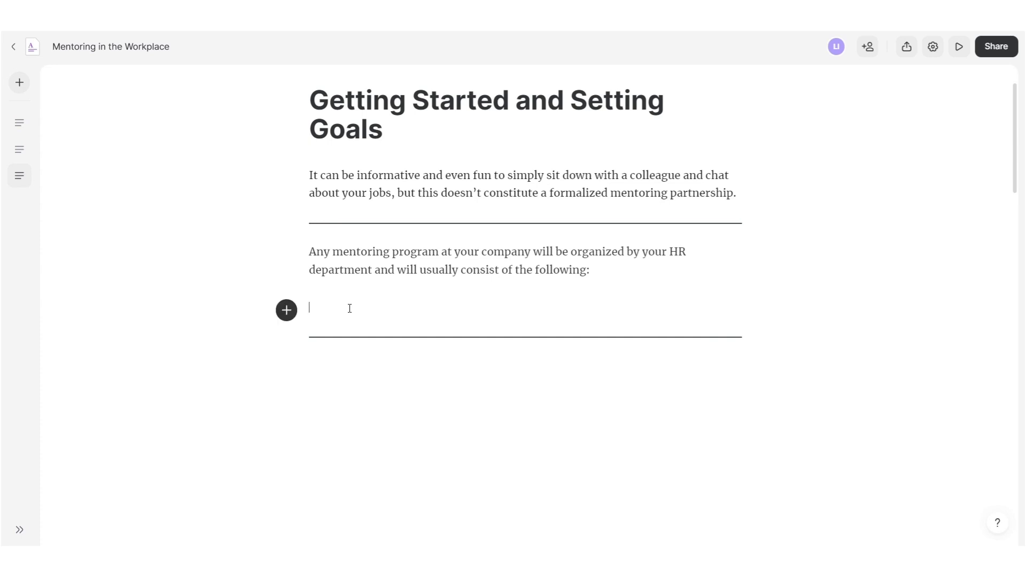
left_click(288, 313)
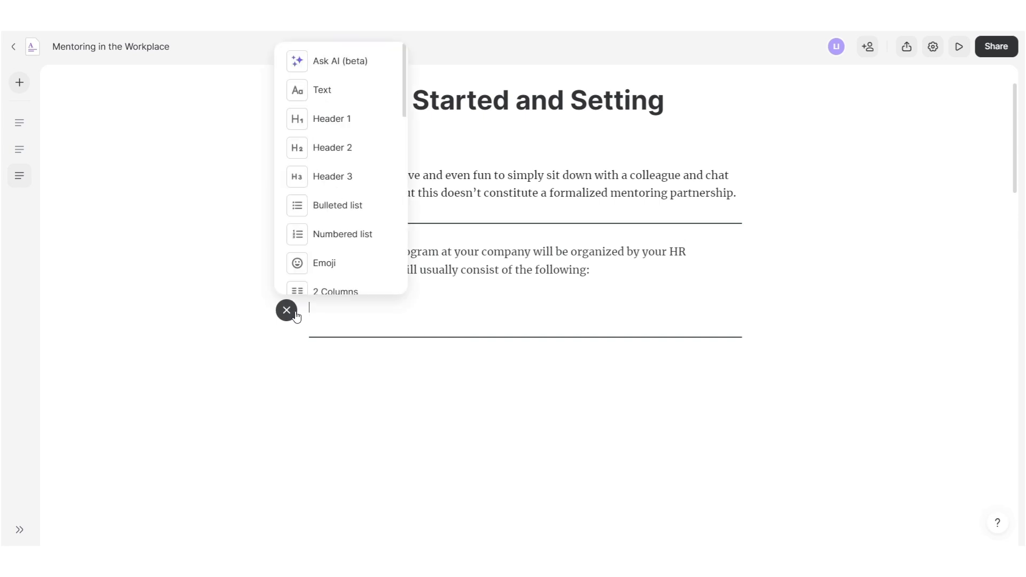
left_click(331, 235)
type("A pairing system Meeting Schedule & Agenda Goal setting Final feedback and reports Let’s take a look at all of these in a bit more detail.")
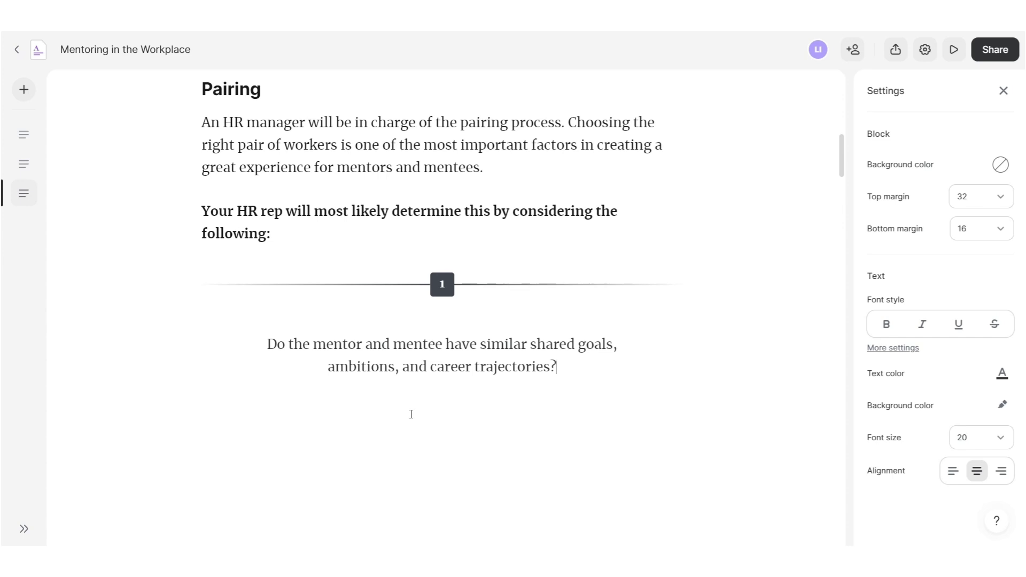
Insert an image block below the shared-goals question and upload the two-colleagues illustration
left_click(246, 432)
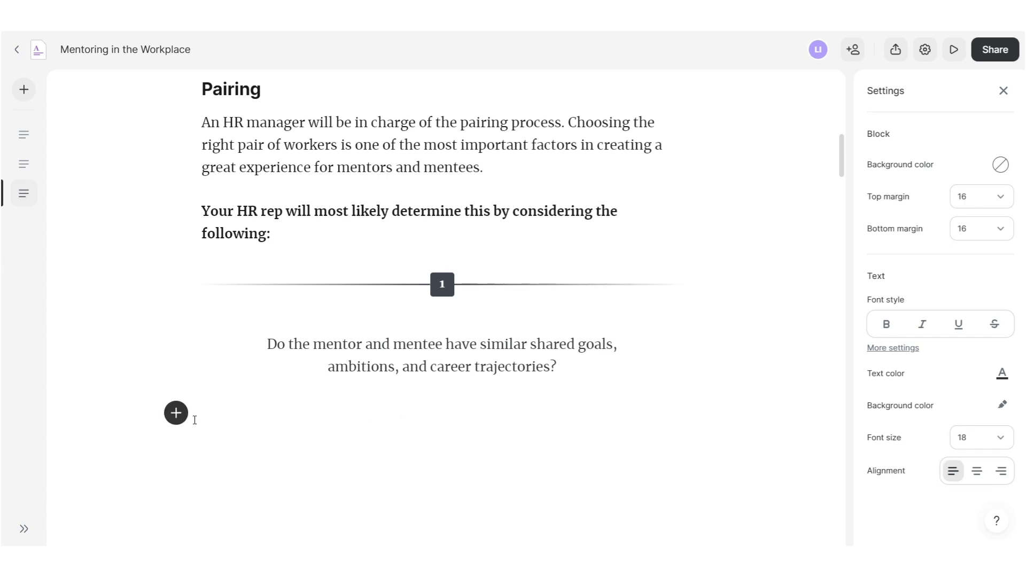
left_click(176, 413)
scroll(228, 339, "down", 8)
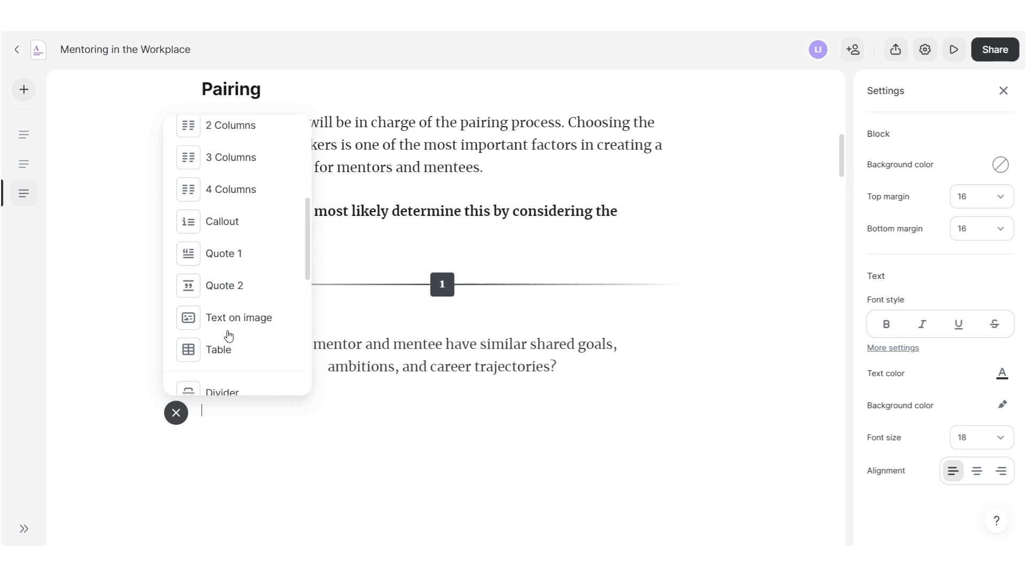
left_click(228, 336)
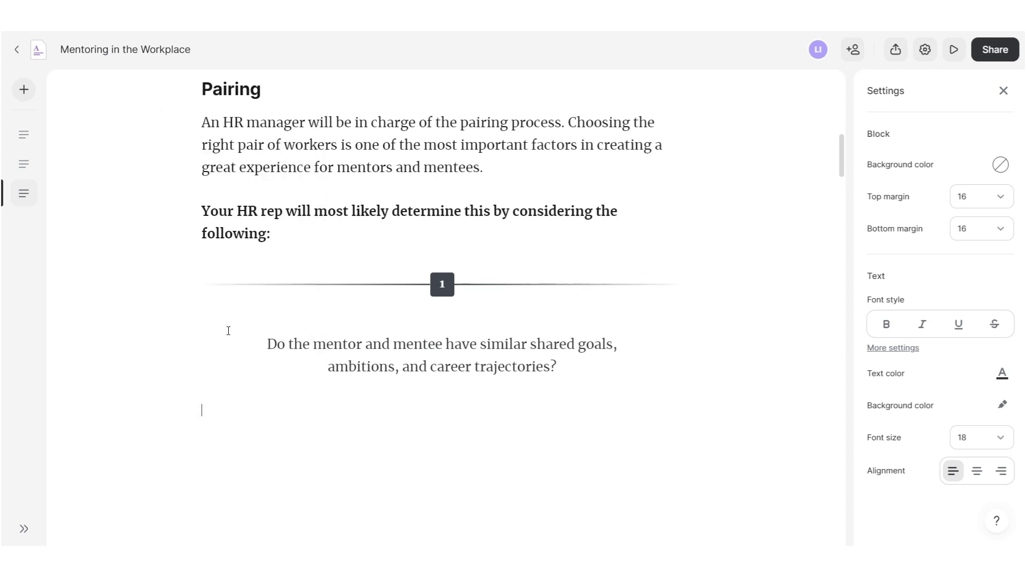
scroll(403, 452, "down", 4)
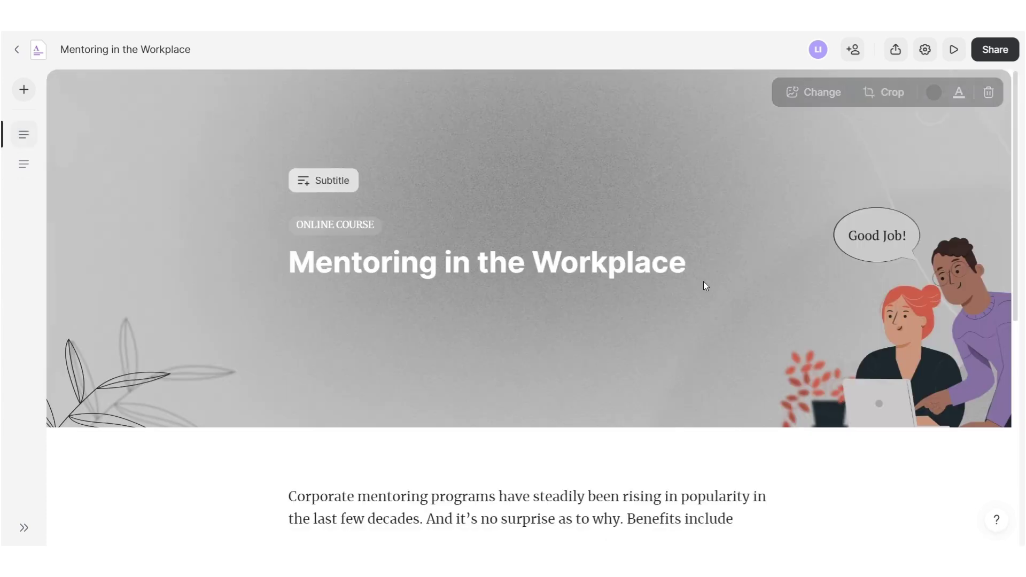
Upload the Jost font in page Design settings, make it the default theme, and save
scroll(704, 286, "down", 5)
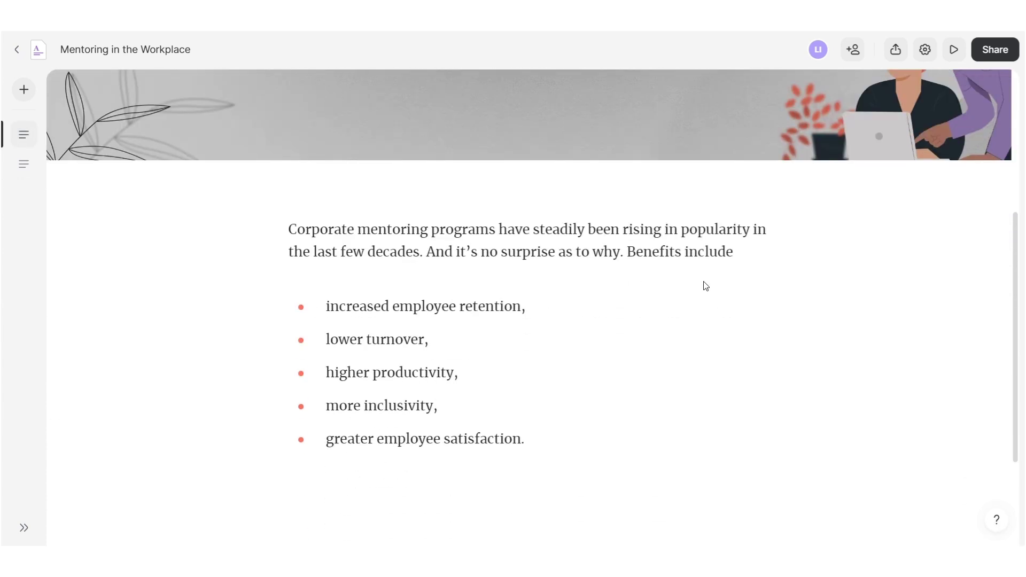
scroll(703, 286, "up", 5)
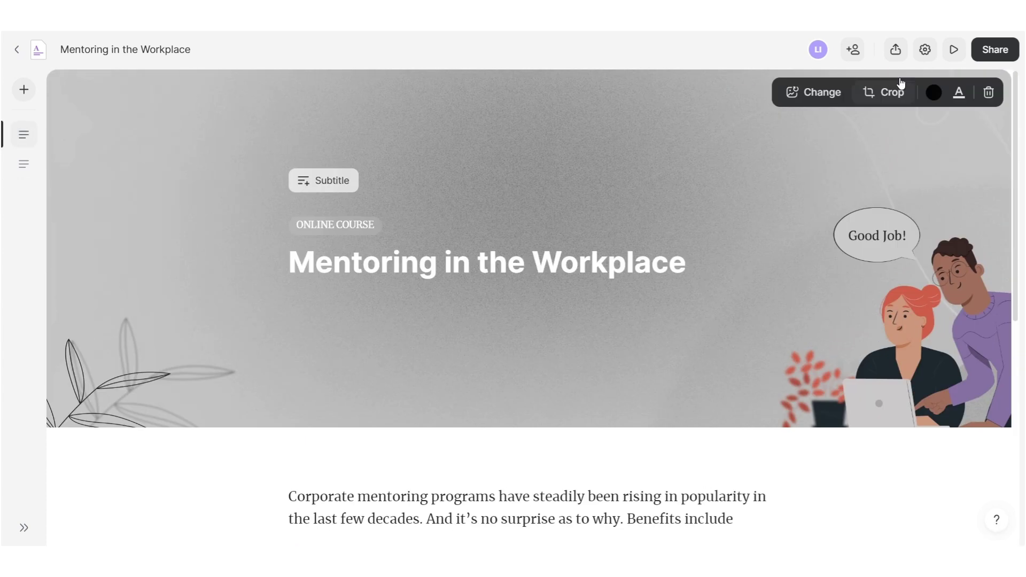
left_click(924, 50)
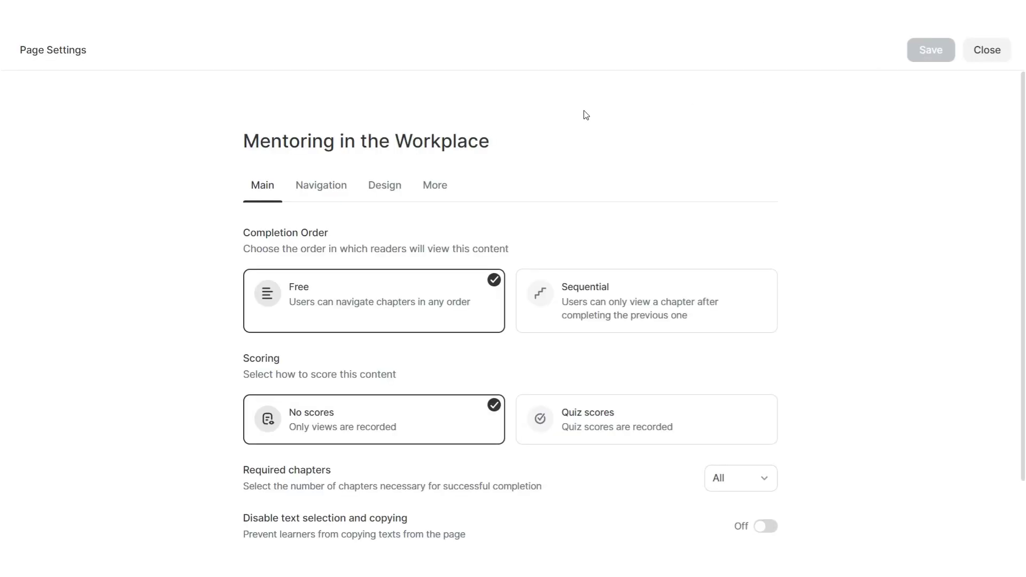
left_click(373, 195)
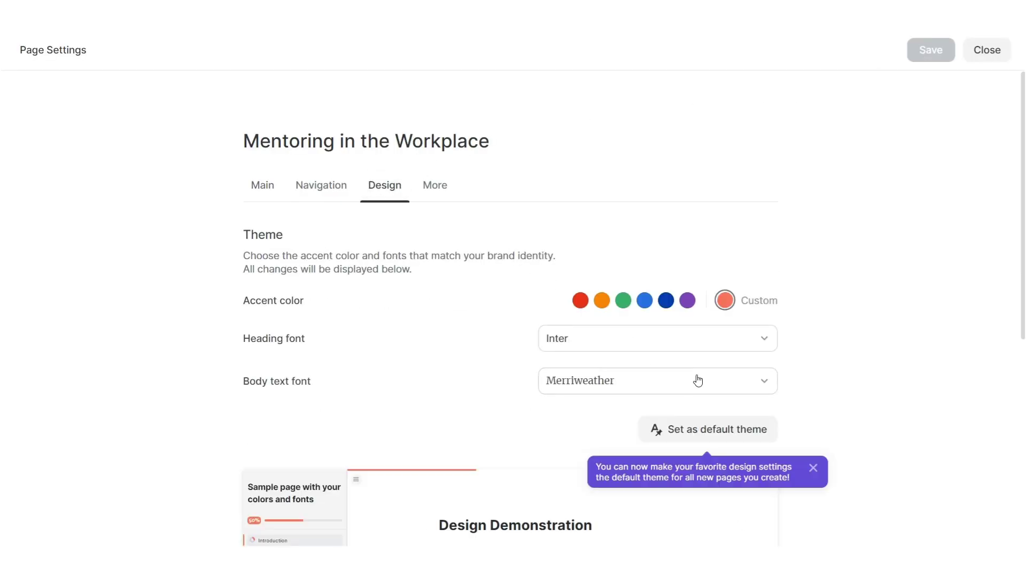
left_click(765, 383)
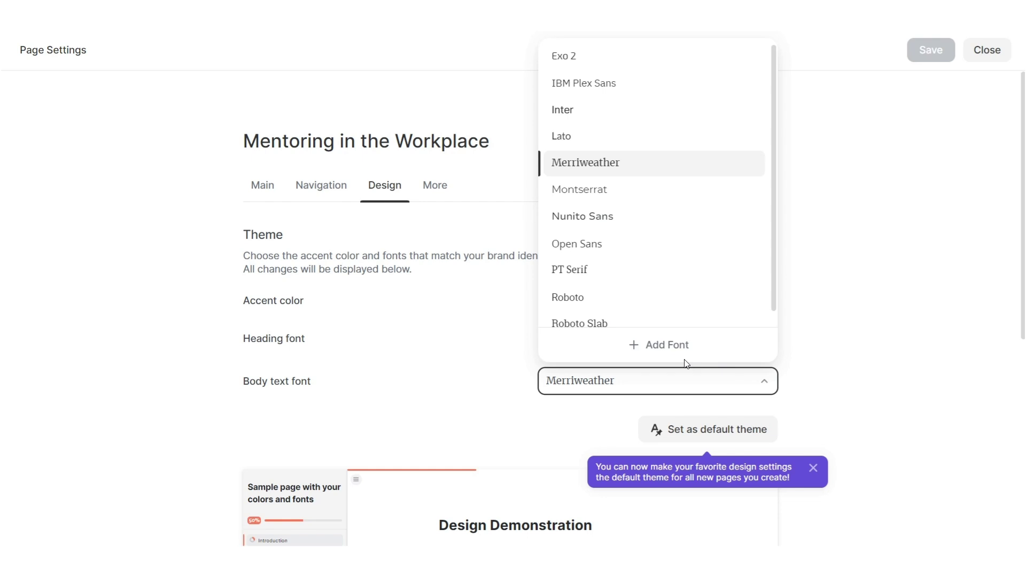
left_click(668, 351)
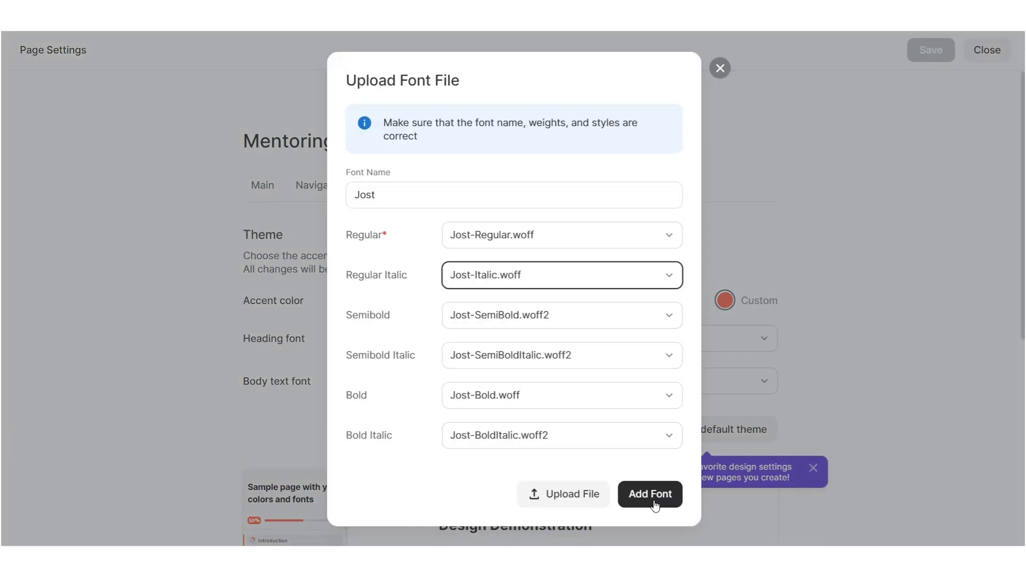
left_click(653, 501)
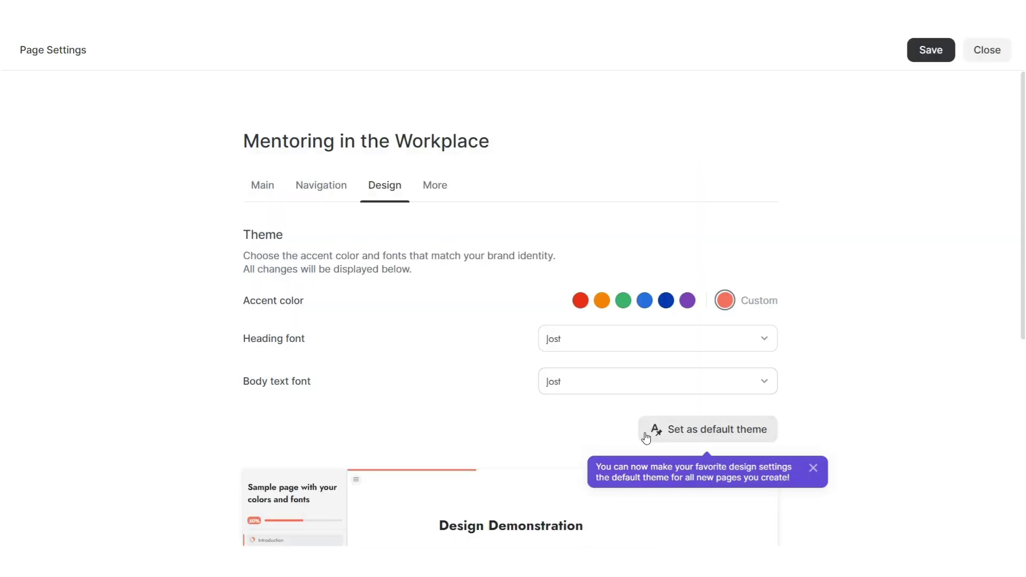
left_click(656, 430)
left_click(930, 51)
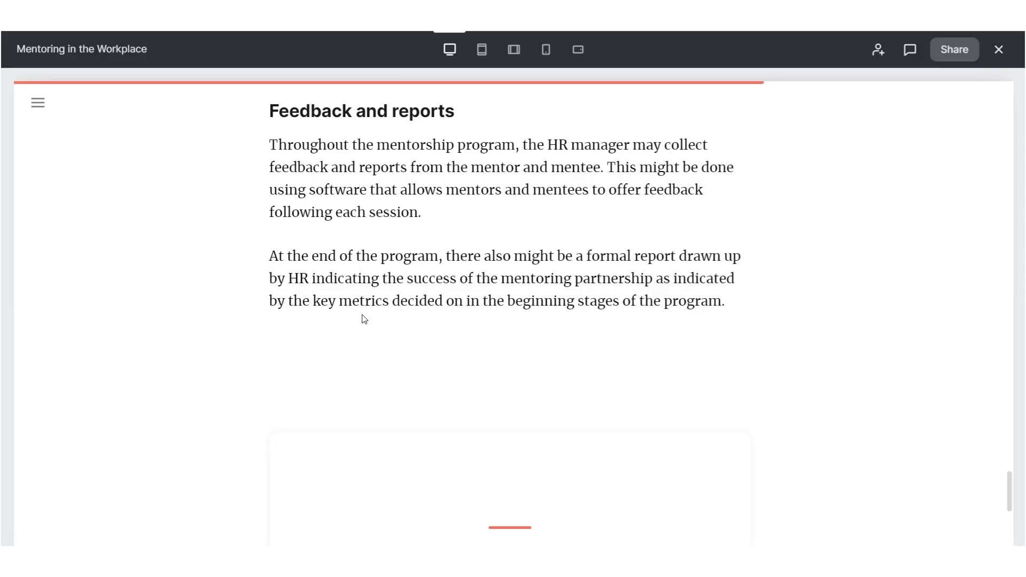
Start the quiz and submit Training schedule and Hiring process for Question 1
scroll(364, 319, "down", 5)
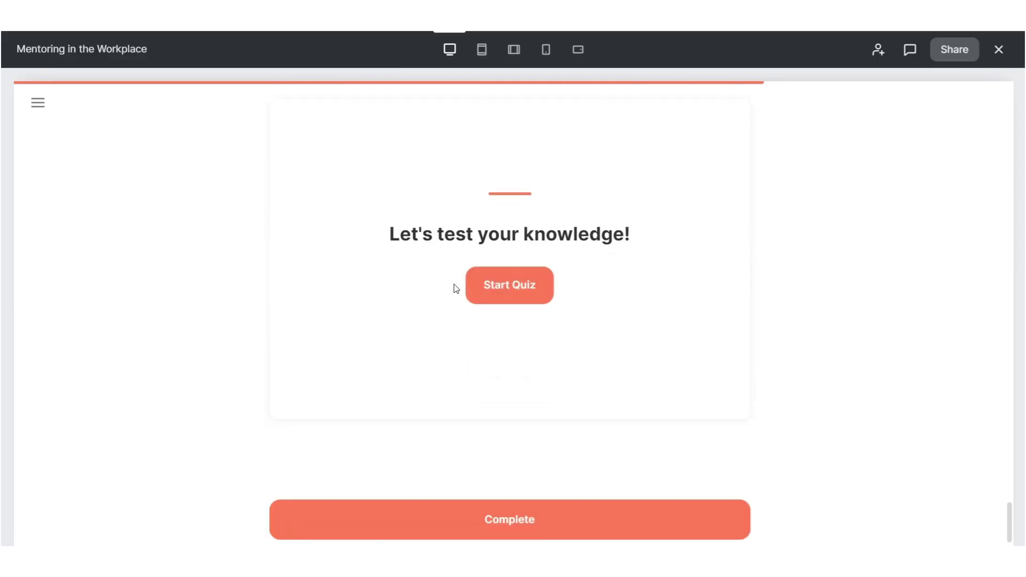
left_click(502, 298)
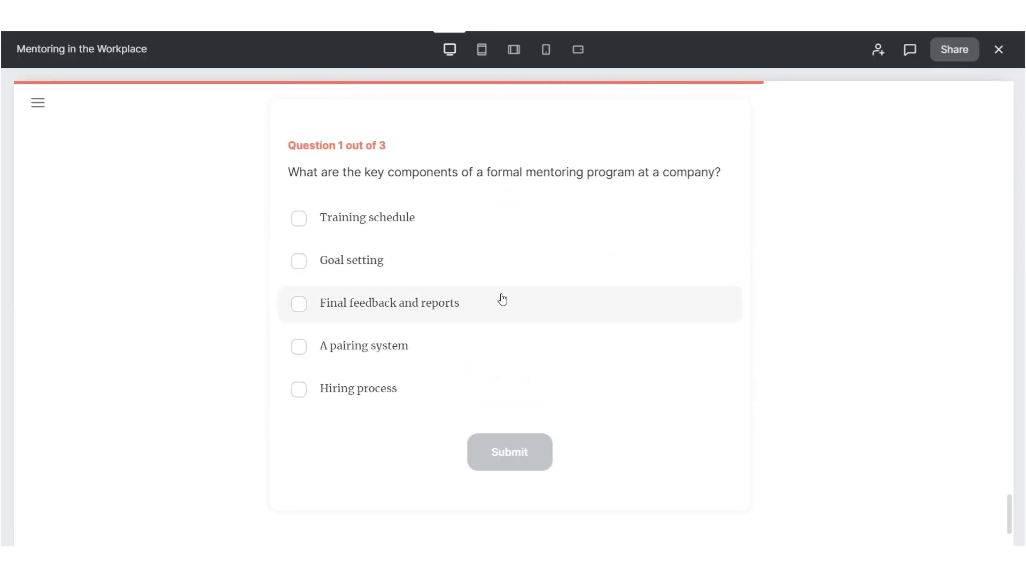
left_click(412, 222)
left_click(372, 392)
left_click(497, 442)
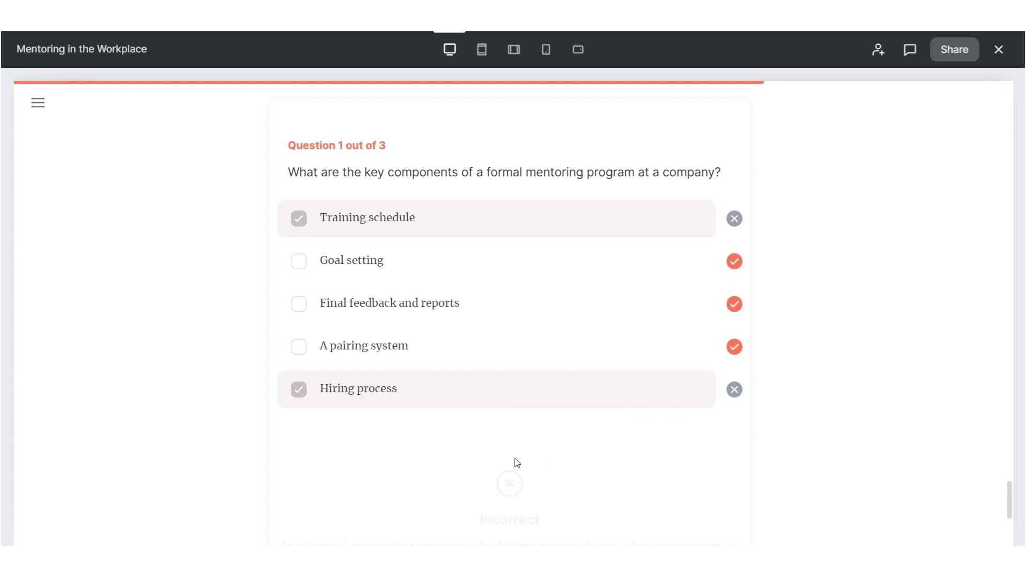
left_click(524, 480)
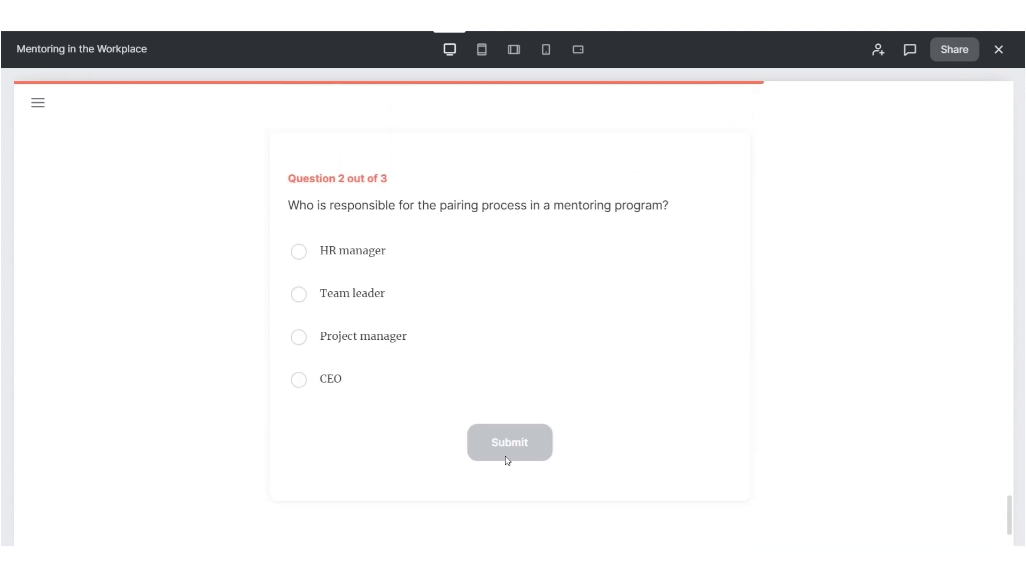
Submit HR manager for Question 2 and 'To make them sound more professional' for Question 3
left_click(369, 256)
left_click(499, 448)
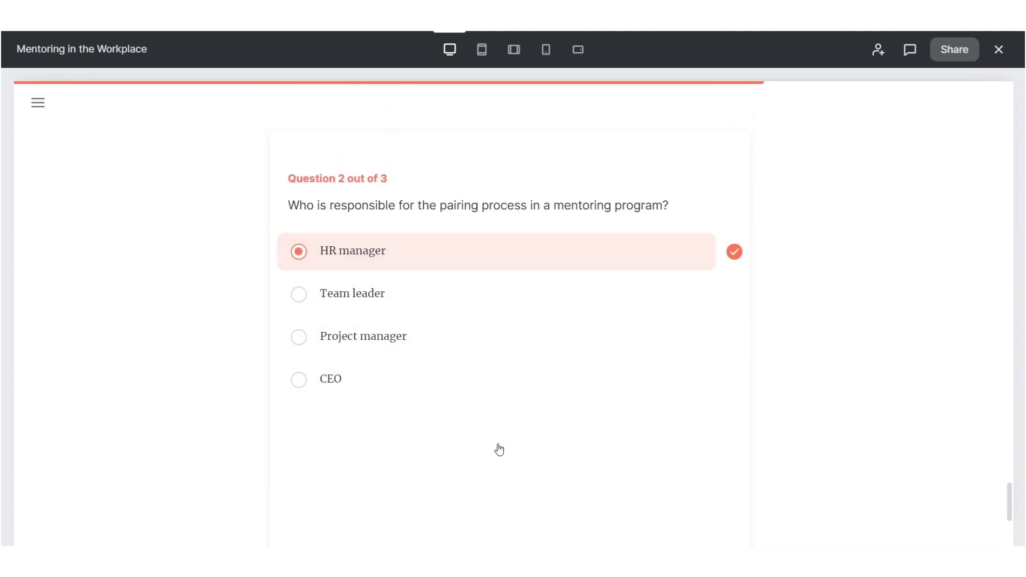
left_click(509, 478)
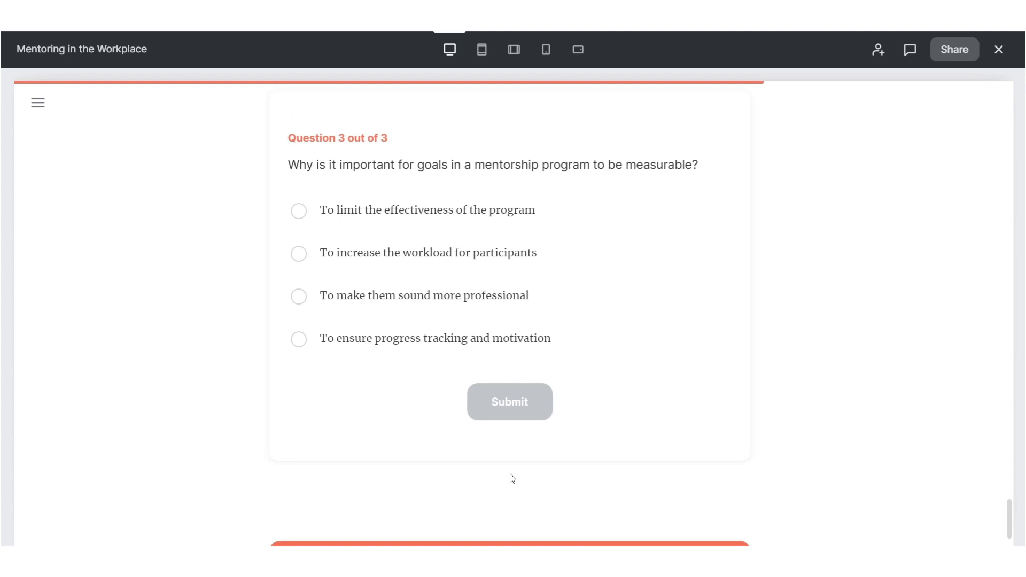
left_click(446, 380)
left_click(443, 349)
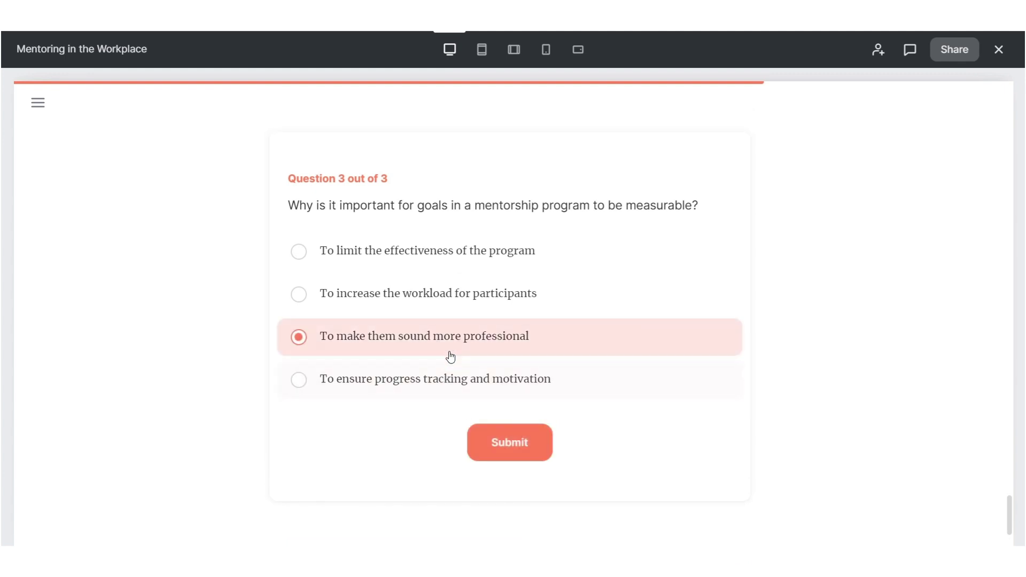
left_click(521, 443)
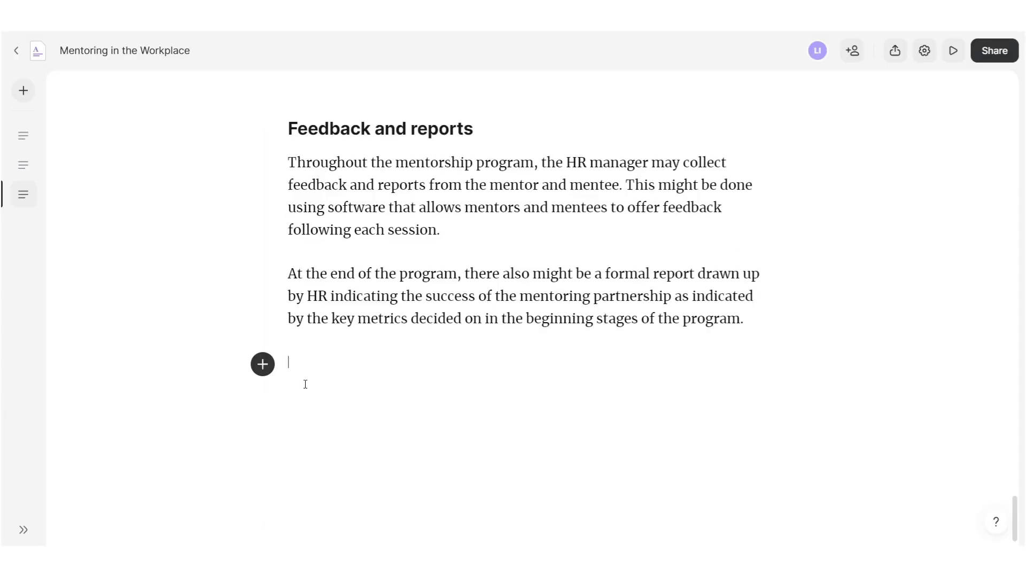
Generate AI questions from all the Feedback and reports text, save them to a new quiz, and open it
key("ctrl+a")
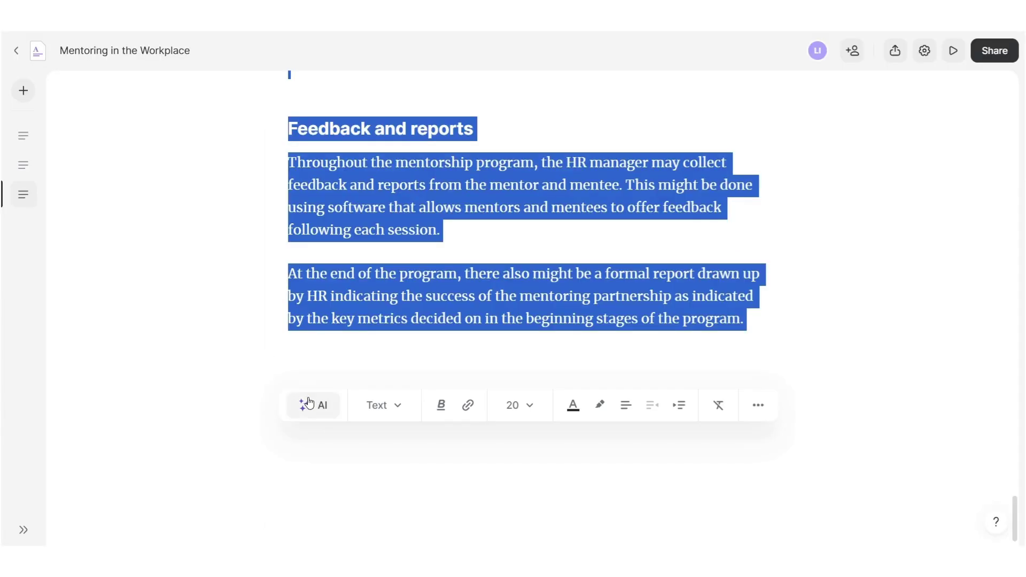
left_click(311, 405)
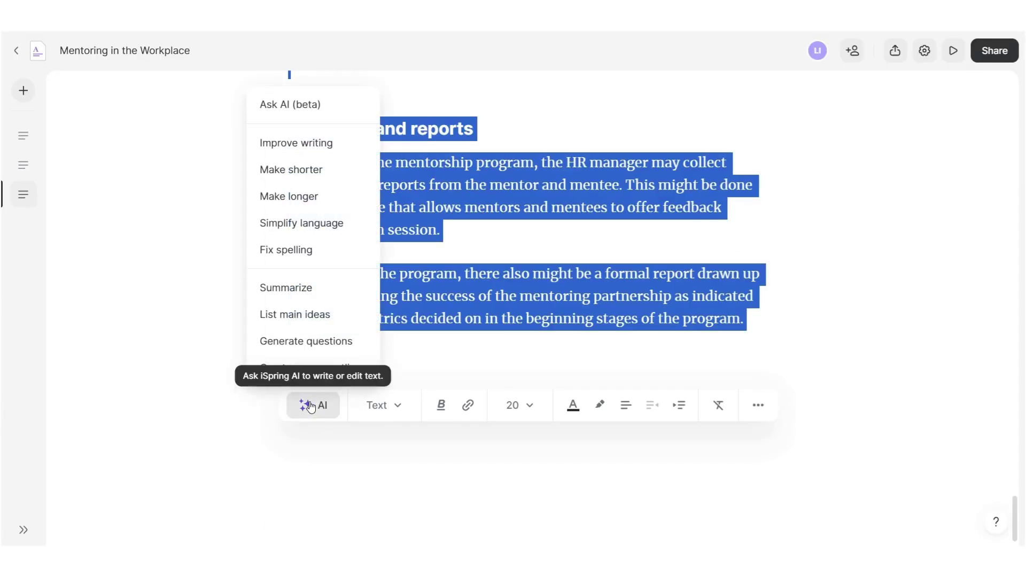
left_click(309, 342)
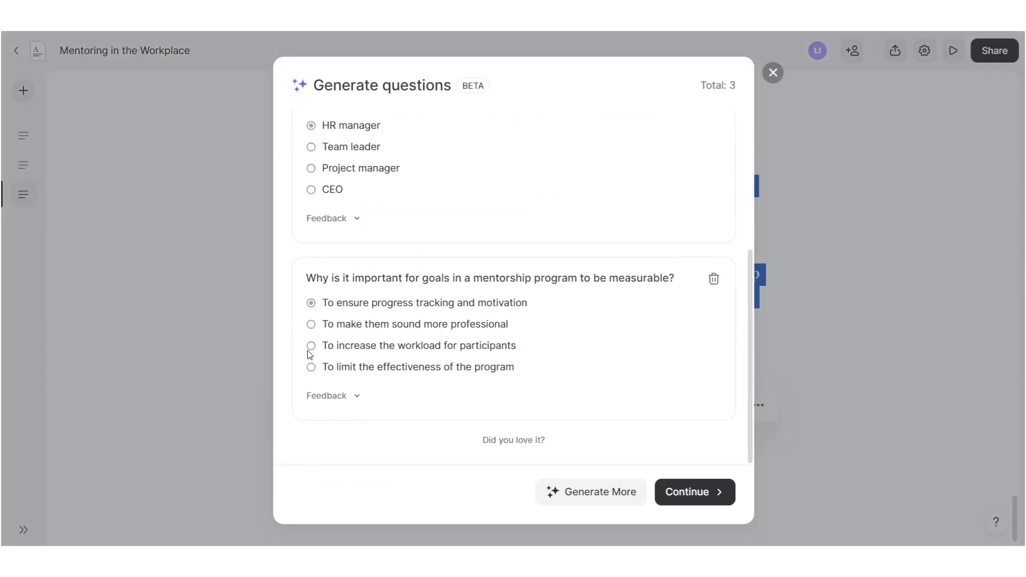
left_click(689, 501)
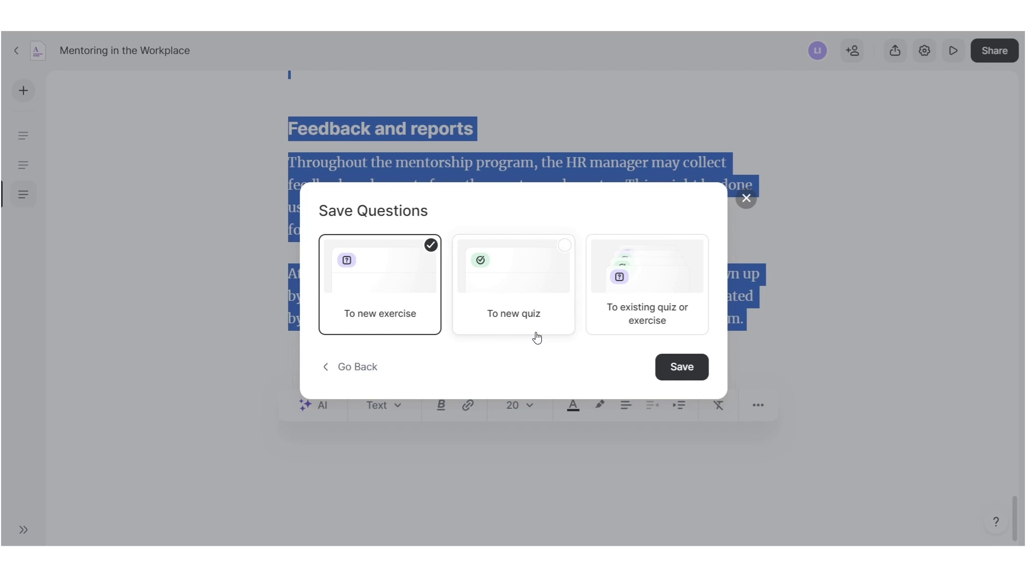
left_click(534, 337)
left_click(668, 366)
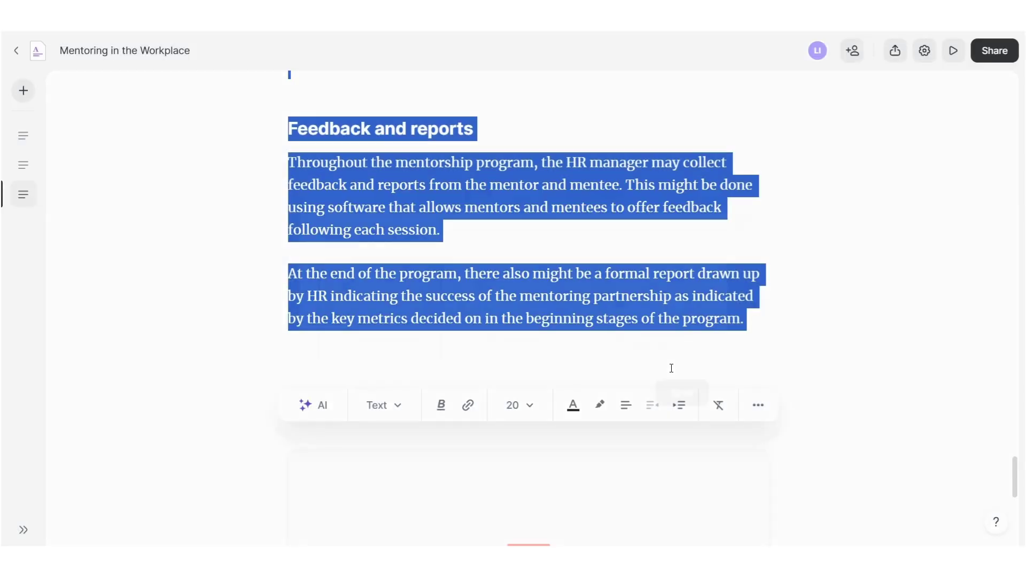
left_click(613, 449)
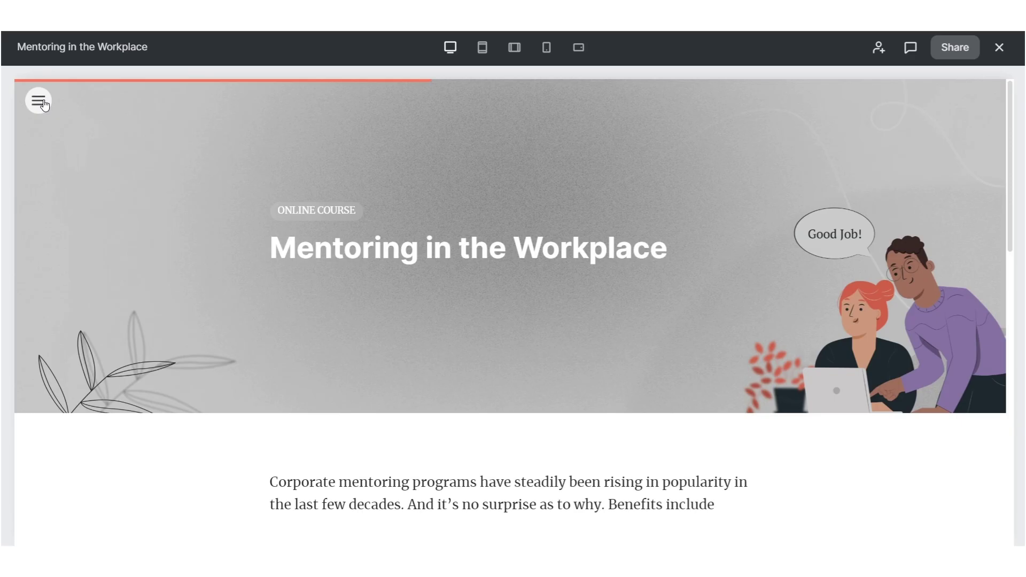
left_click(42, 103)
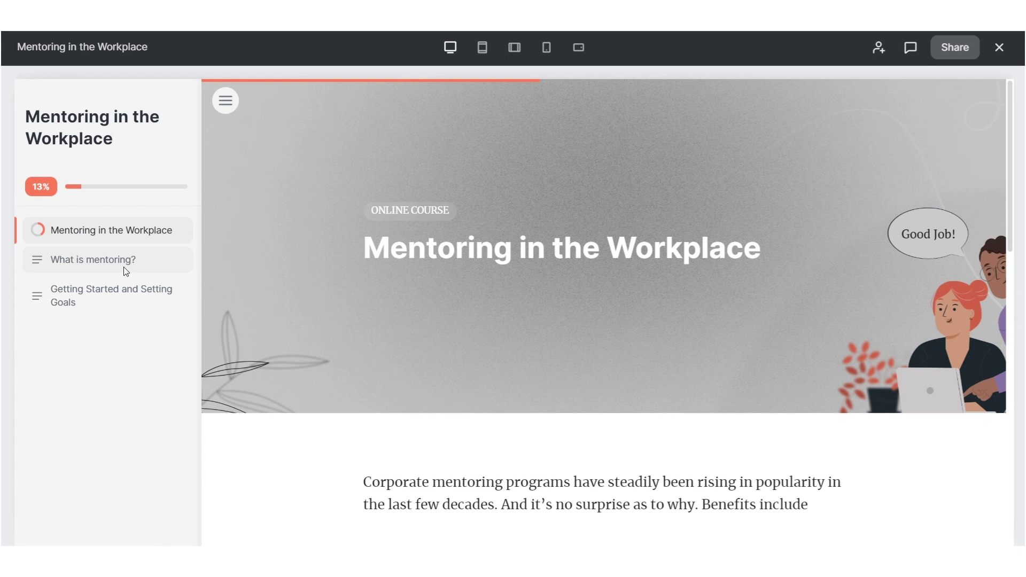
left_click(124, 292)
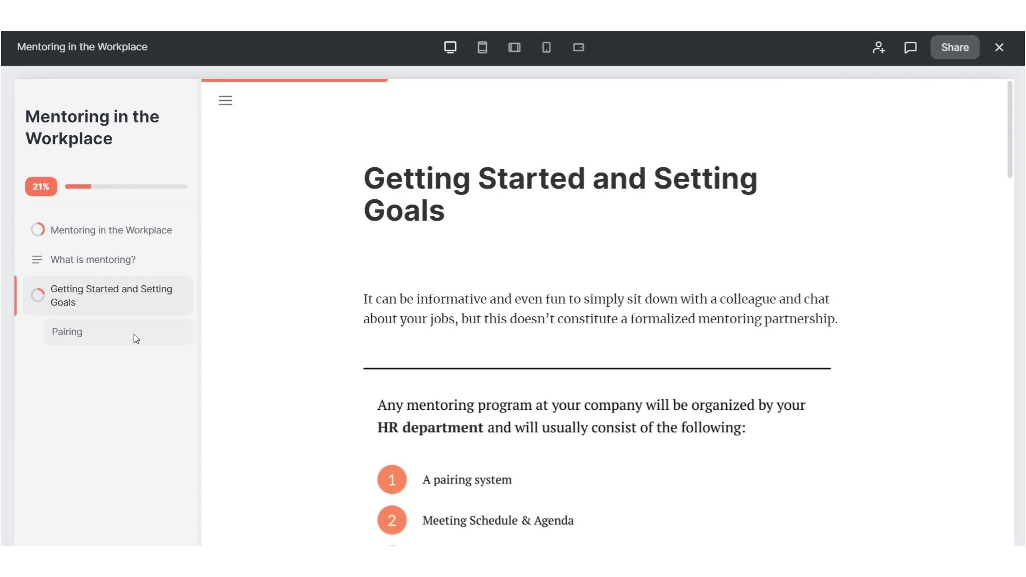
left_click(999, 47)
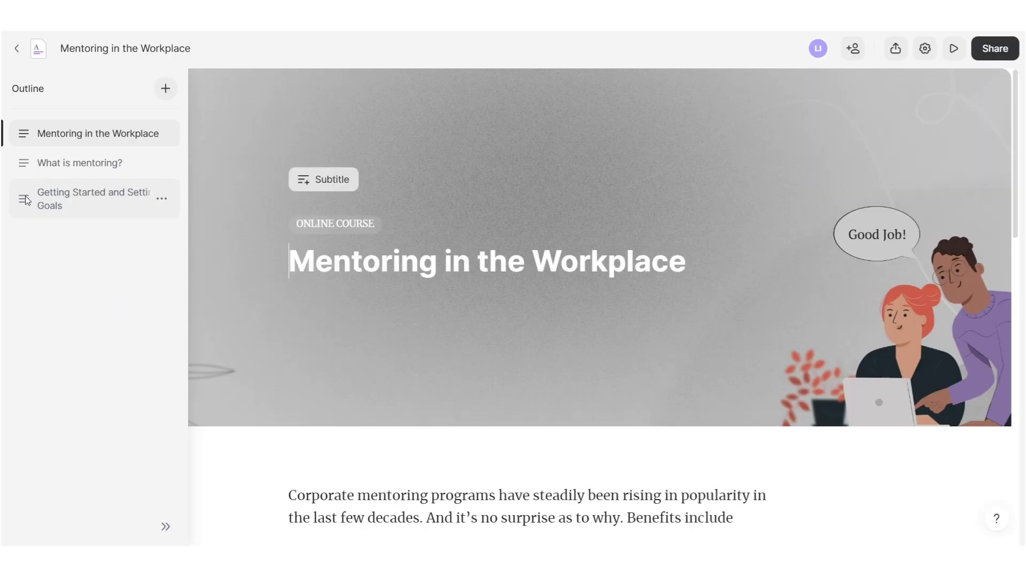
left_click(124, 196)
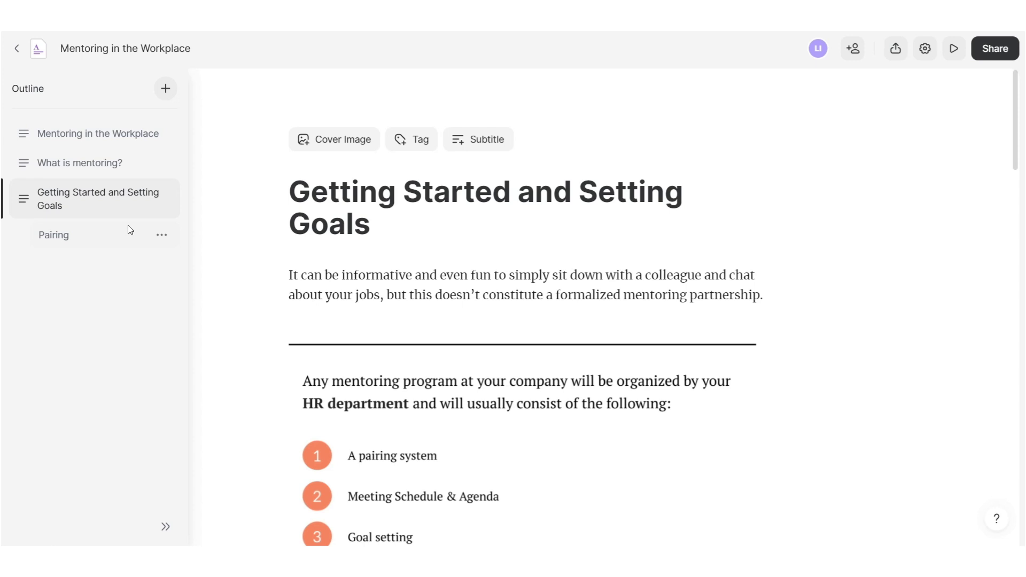
left_click(161, 235)
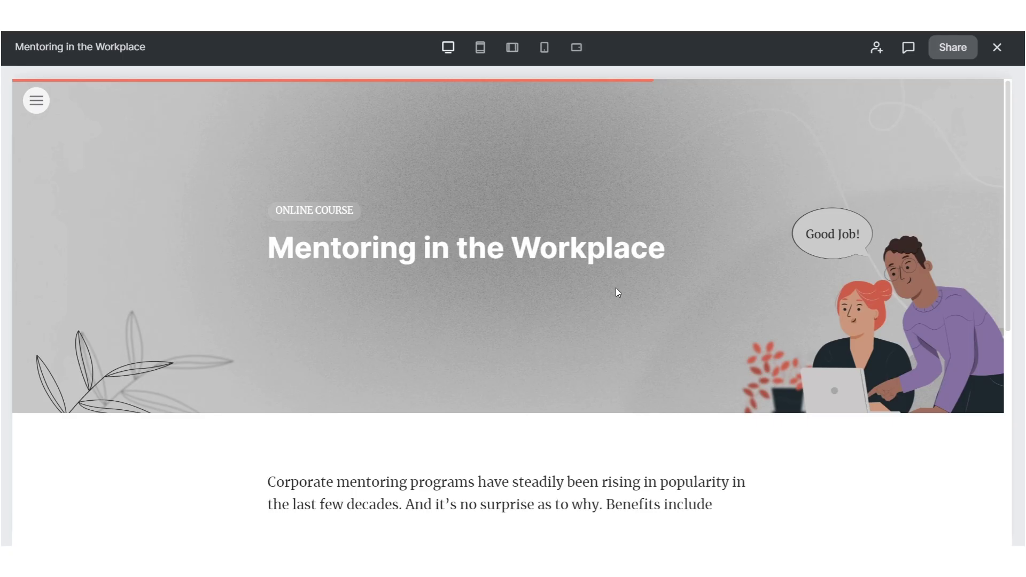
Turn on Make viewable via link for the course and copy its public link
scroll(616, 288, "down", 6)
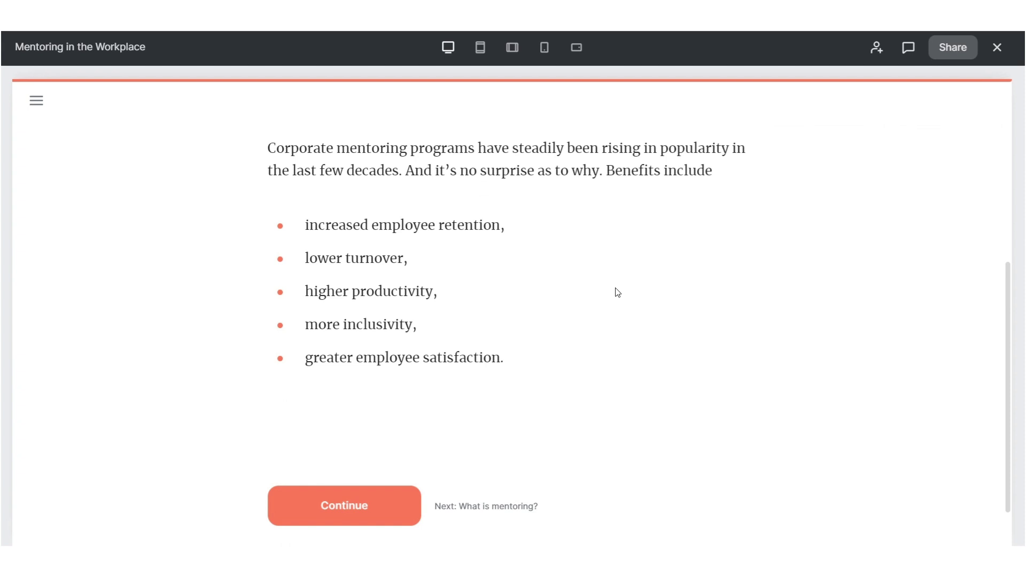
scroll(617, 292, "up", 6)
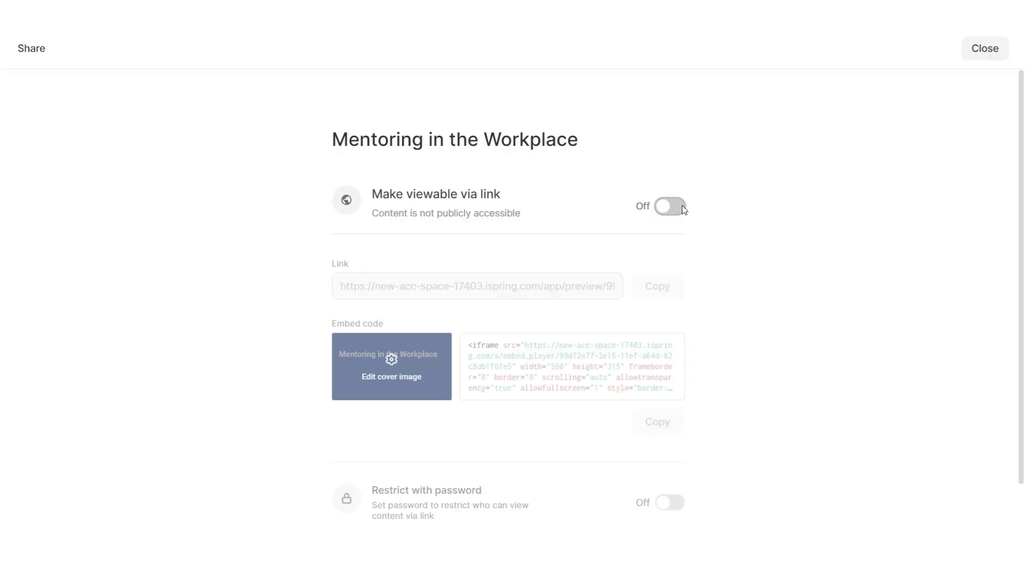
left_click(679, 206)
left_click(665, 277)
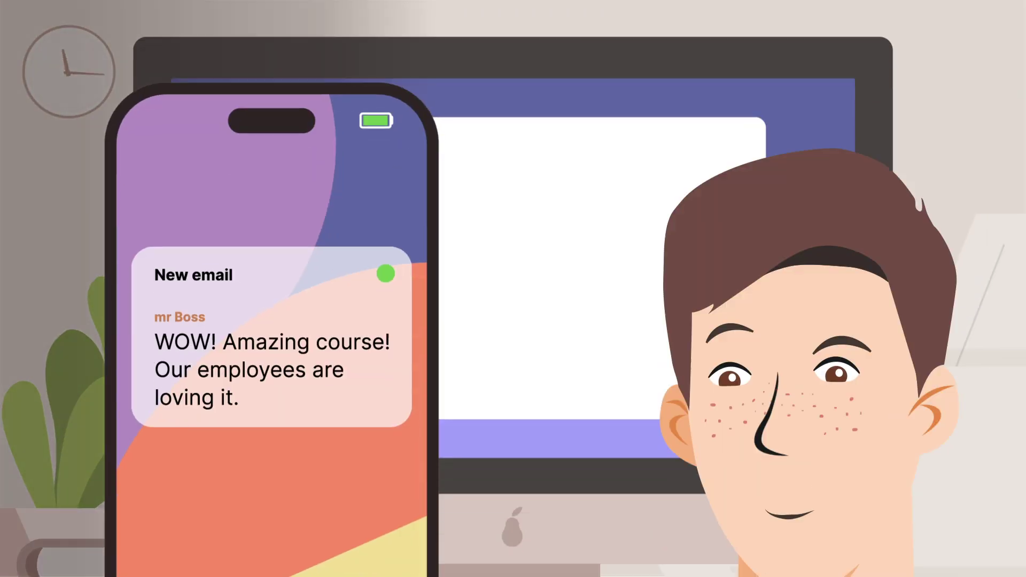